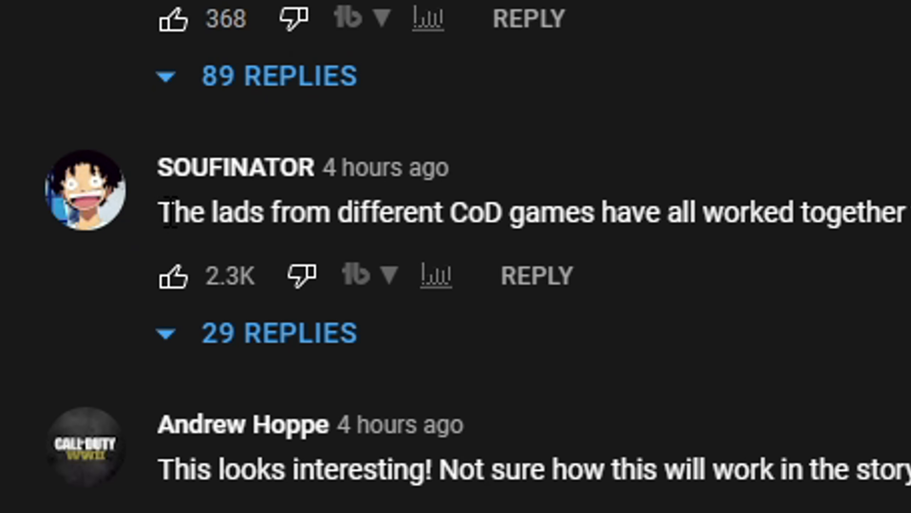
Select a comment's text in the YouTube comments below the Last Stand cinematic.
mouse_move(159, 213)
mouse_down()
mouse_move(904, 278)
mouse_move(114, 385)
mouse_up()
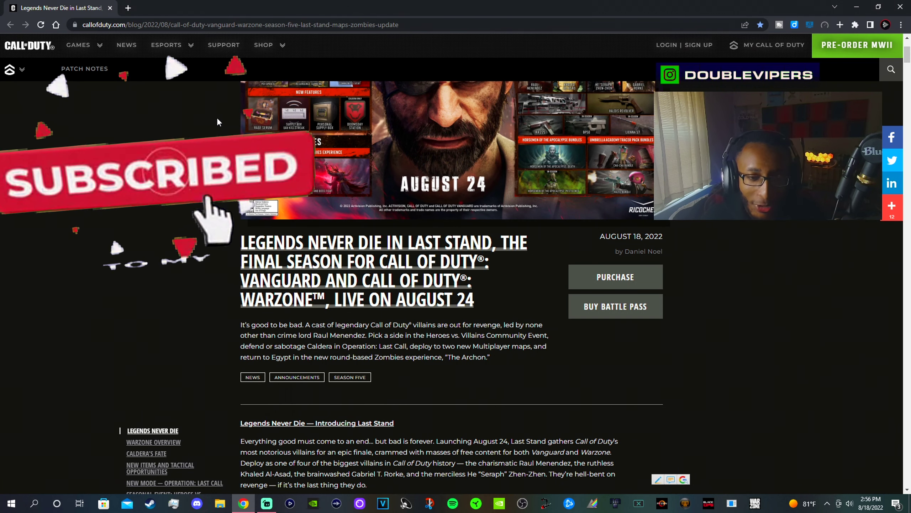
scroll(422, 237, up, 2)
Save a copy of the blog post's header key-art image.
right_click(422, 237)
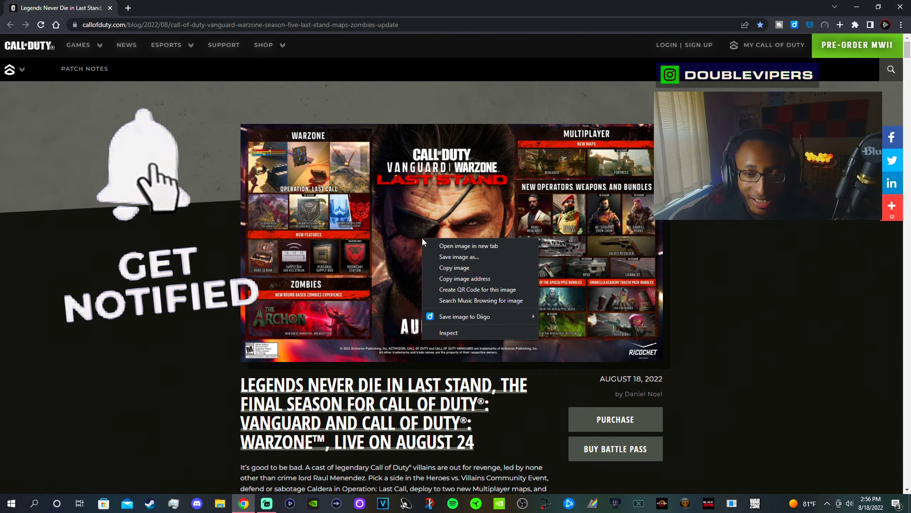
click(491, 246)
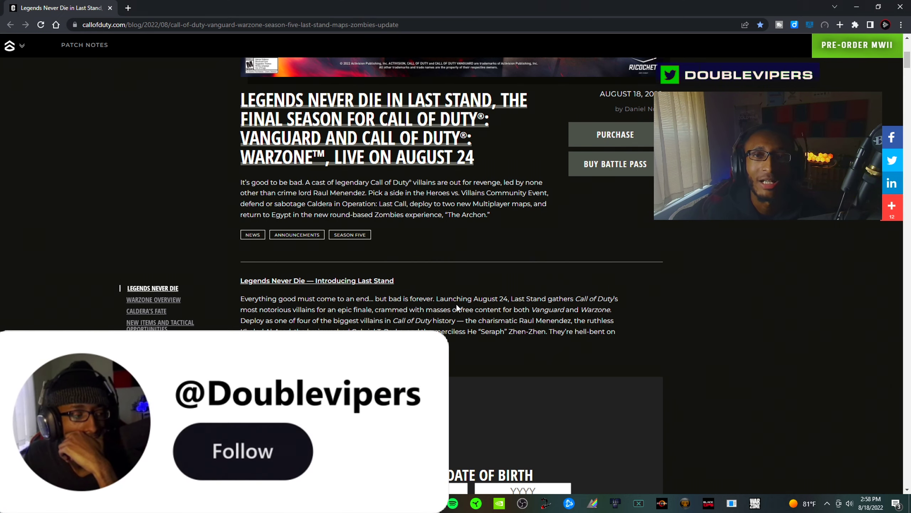
scroll(456, 304, down, 5)
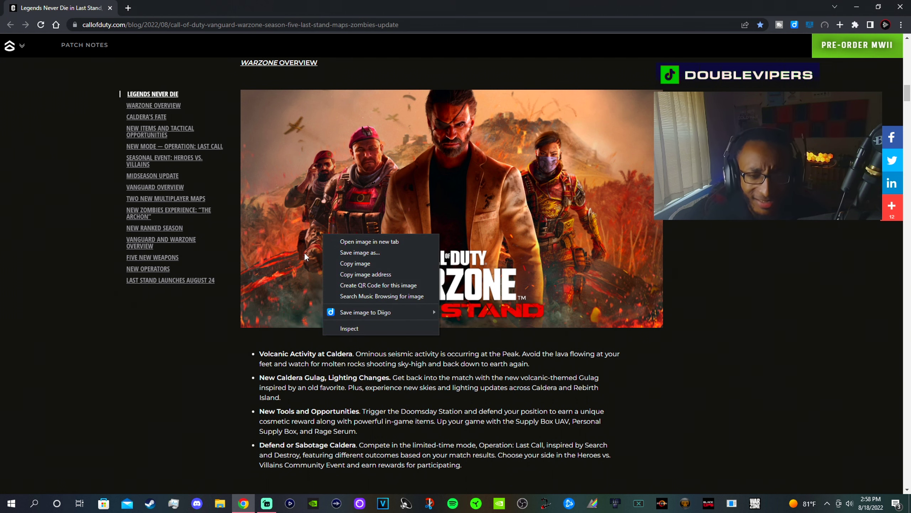
Save the Warzone Overview image, select the Caldera's Fate heading, and open the downloaded operator image.
click(360, 252)
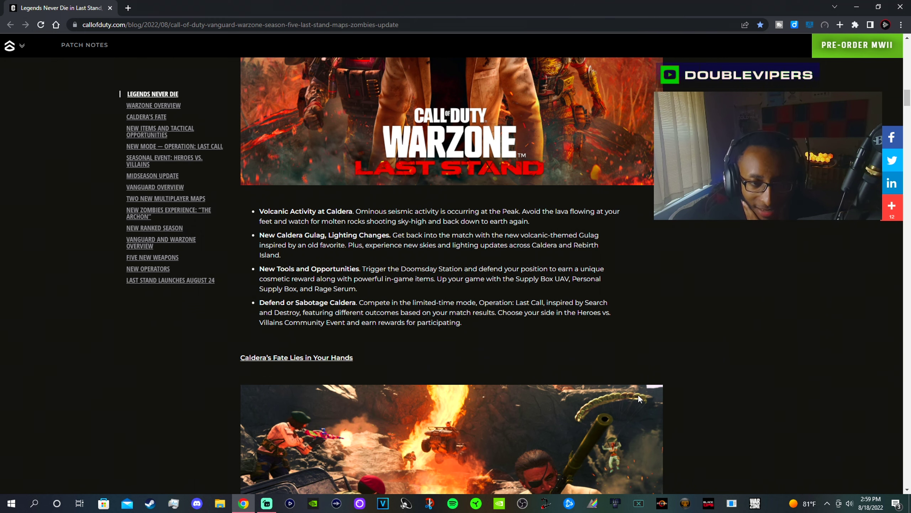
scroll(601, 398, down, 3)
drag(28, 246, 865, 249)
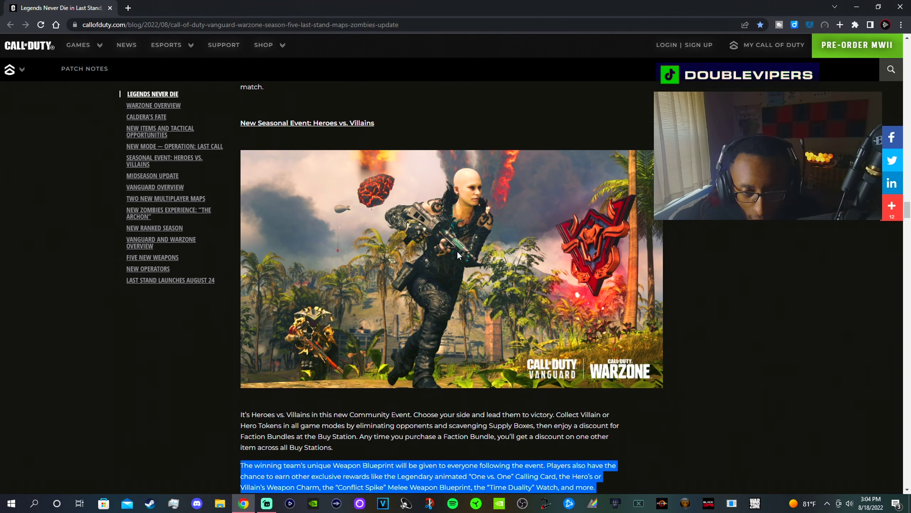
click(497, 271)
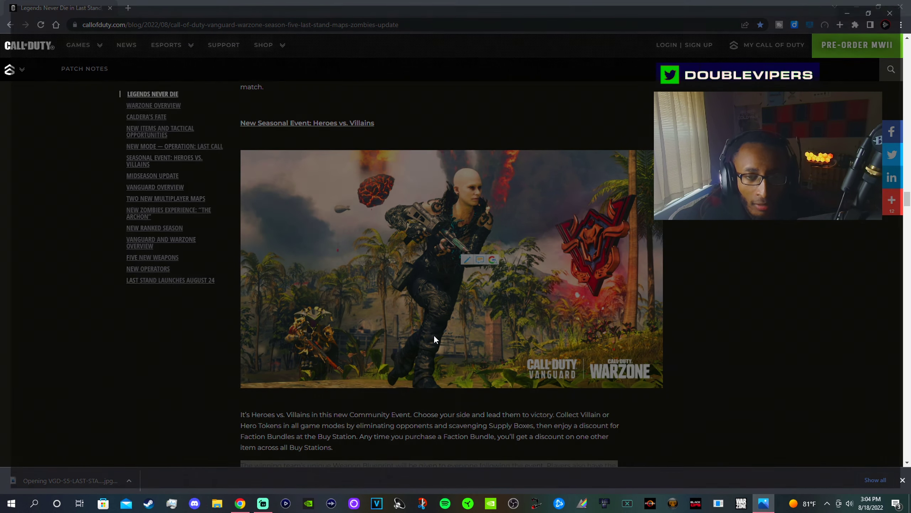
scroll(498, 111, up, 4)
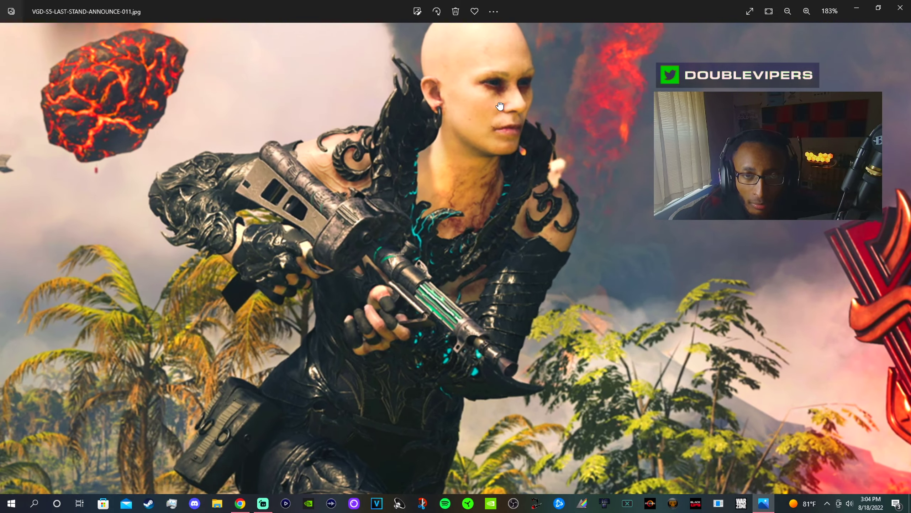
scroll(499, 102, up, 3)
Pan across the bald operator and fedora-wearing sniper images in Photos, then return to Chrome.
drag(499, 101, 484, 249)
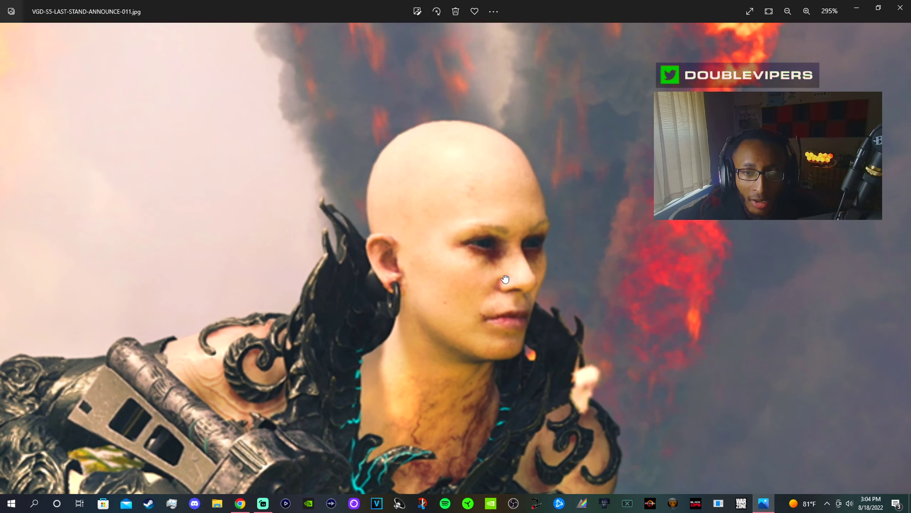
scroll(485, 249, up, 3)
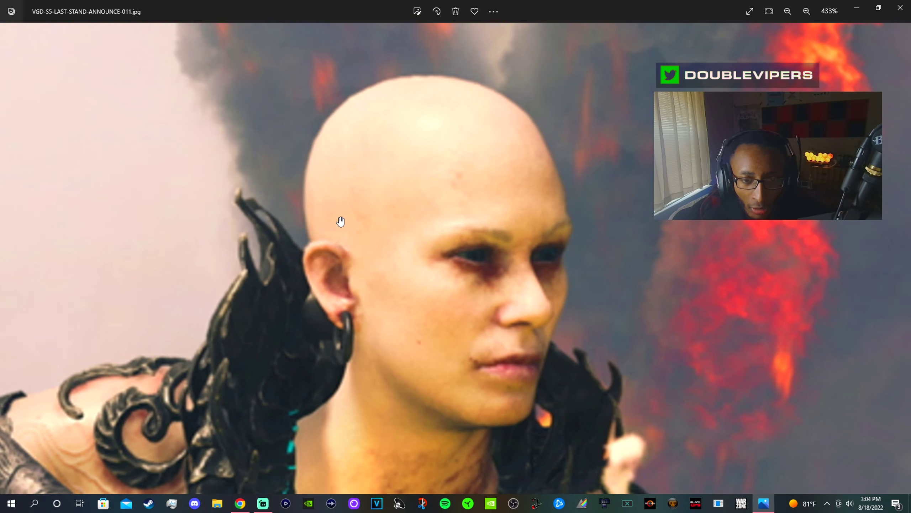
scroll(340, 221, down, 8)
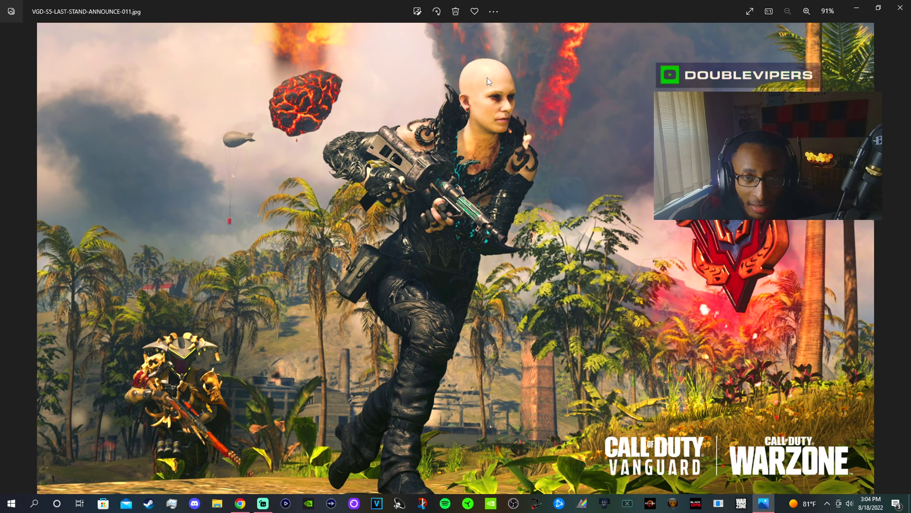
scroll(489, 81, up, 2)
scroll(488, 81, up, 8)
scroll(442, 182, down, 6)
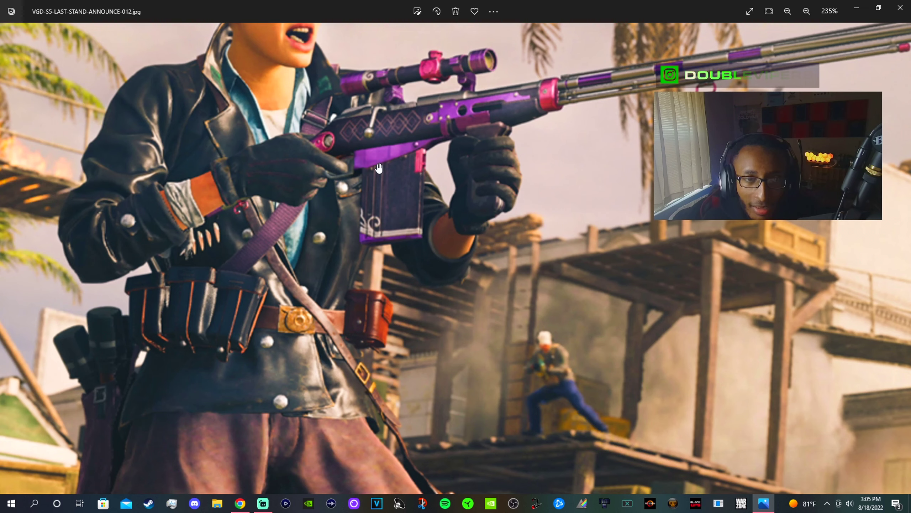
scroll(442, 182, down, 2)
mouse_move(442, 214)
mouse_down()
mouse_move(360, 289)
mouse_move(509, 323)
mouse_up()
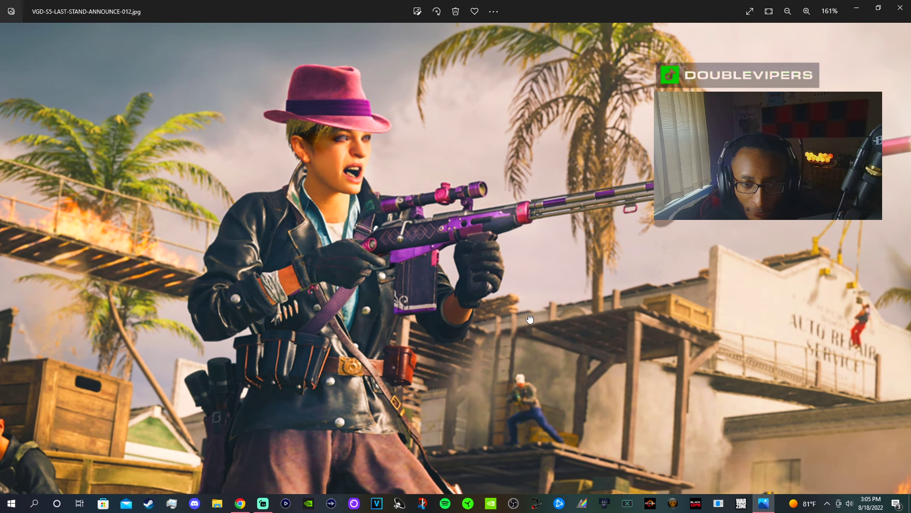
drag(610, 300, 498, 306)
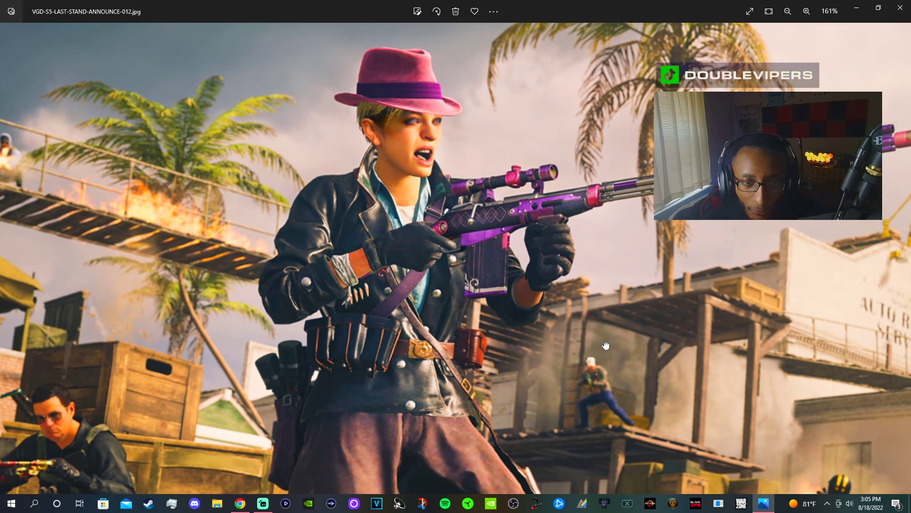
key(alt+Tab)
scroll(380, 271, down, 3)
scroll(335, 291, down, 5)
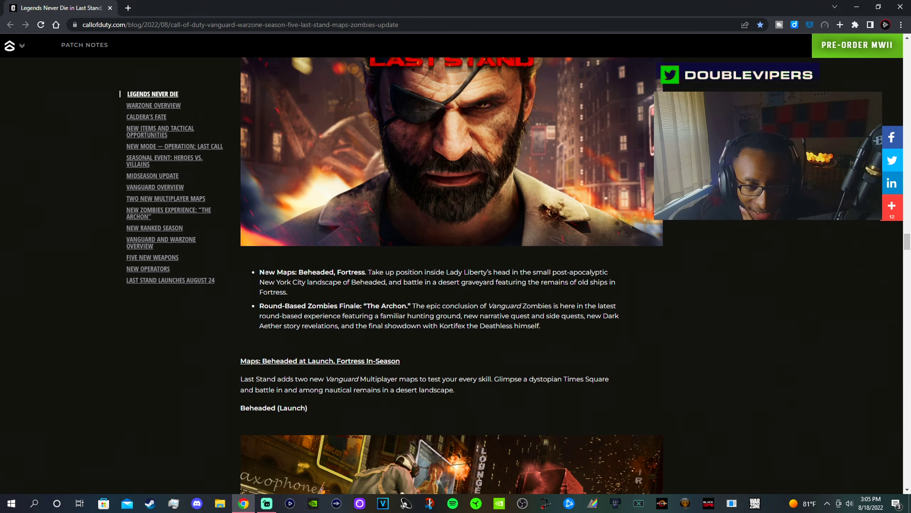
scroll(335, 286, down, 2)
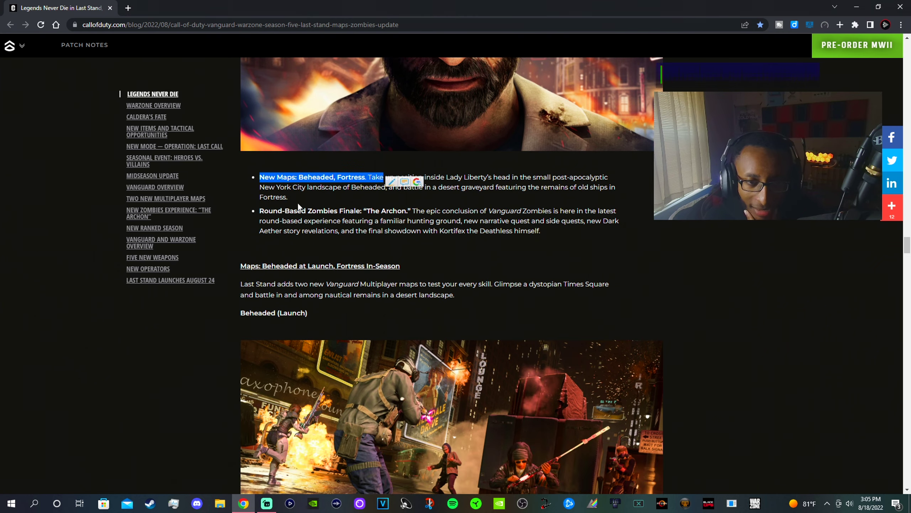
Read the Zombies finale bullet and the Mediterranean map paragraph, highlighting then deselecting each.
drag(410, 229, 423, 230)
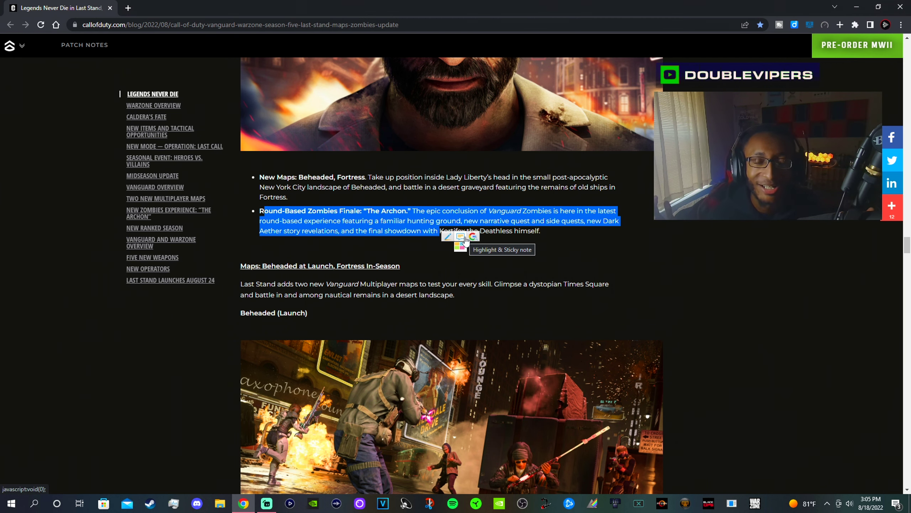
click(608, 259)
scroll(609, 259, down, 4)
scroll(316, 268, down, 2)
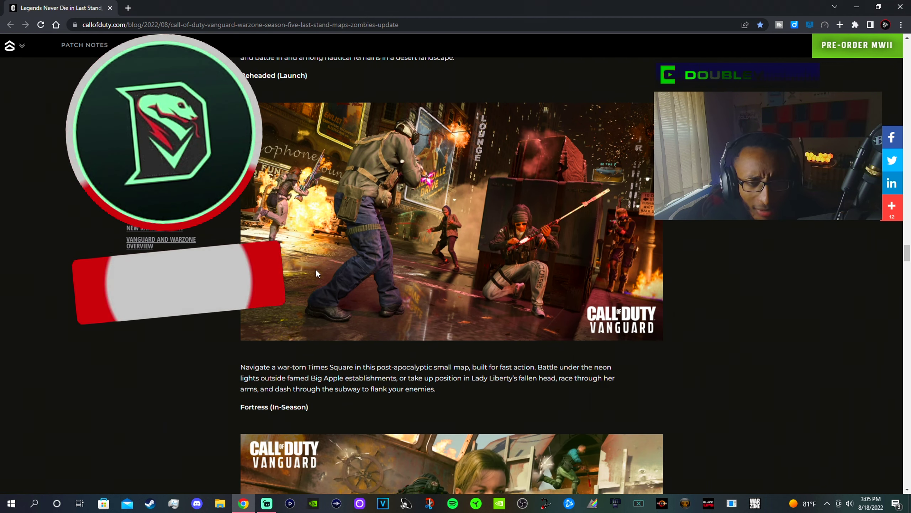
scroll(325, 274, up, 2)
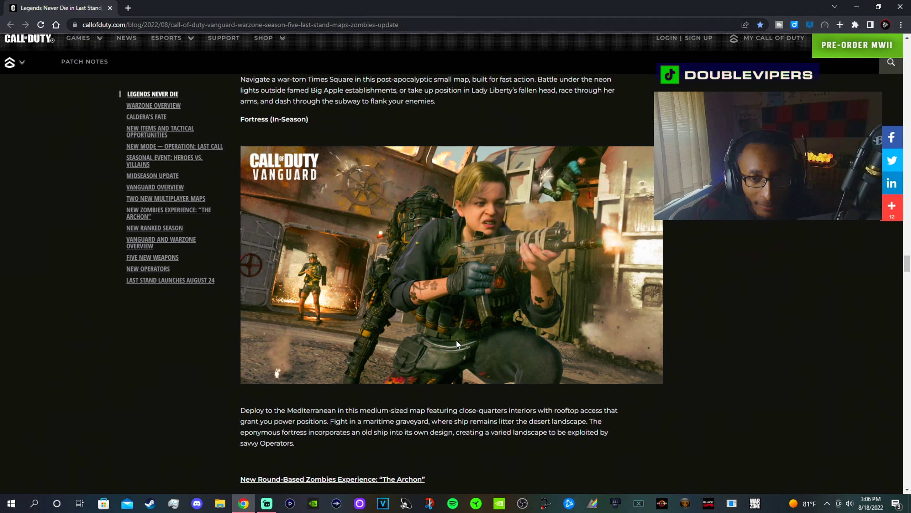
scroll(359, 279, down, 2)
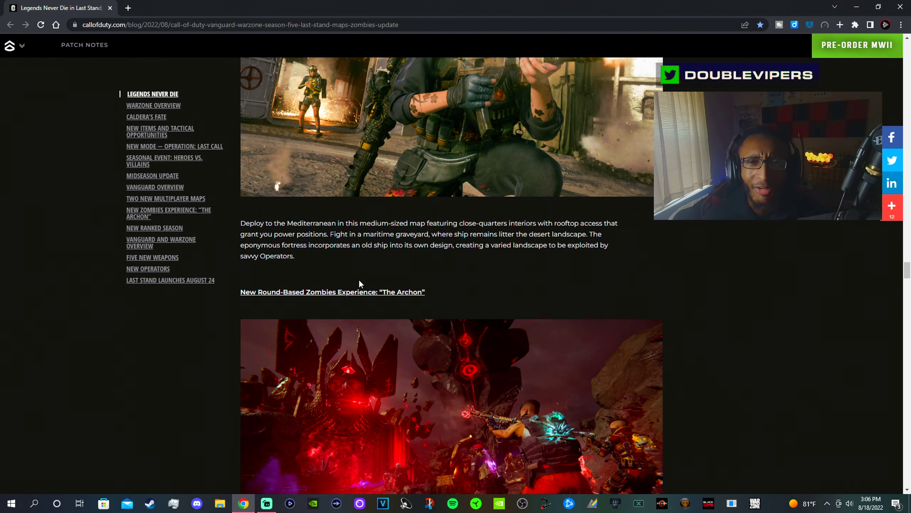
scroll(359, 279, up, 3)
scroll(354, 298, down, 2)
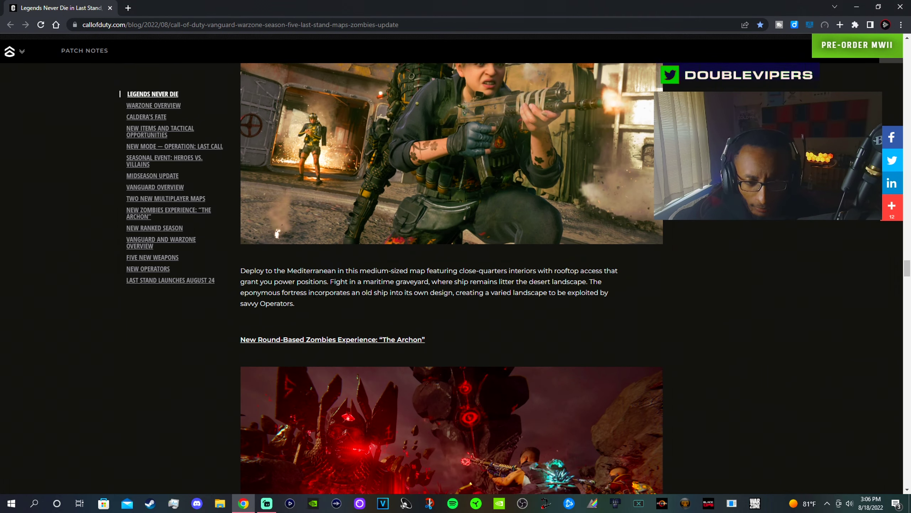
triple_click(464, 306)
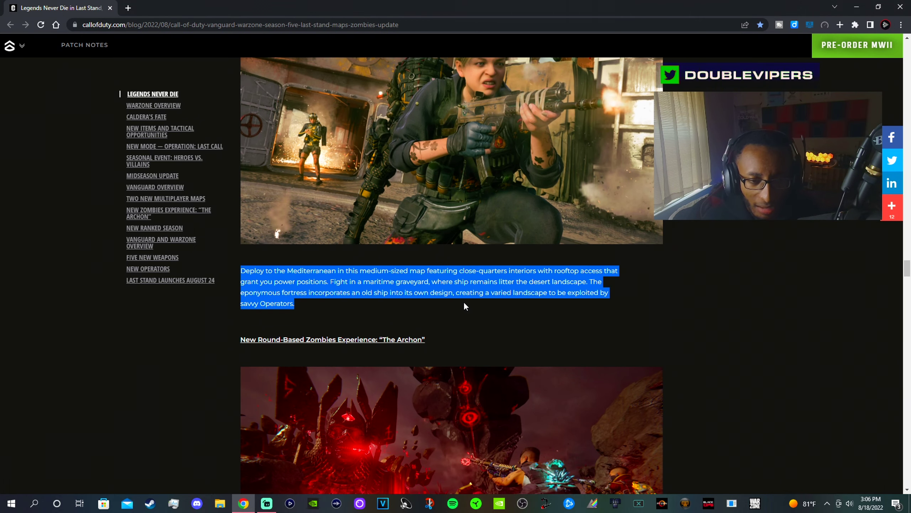
click(509, 305)
scroll(508, 306, down, 3)
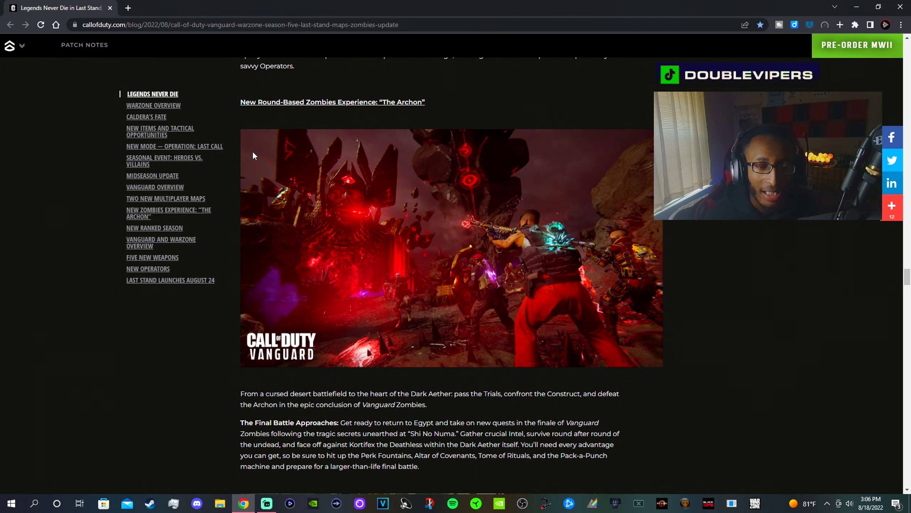
scroll(698, 262, down, 2)
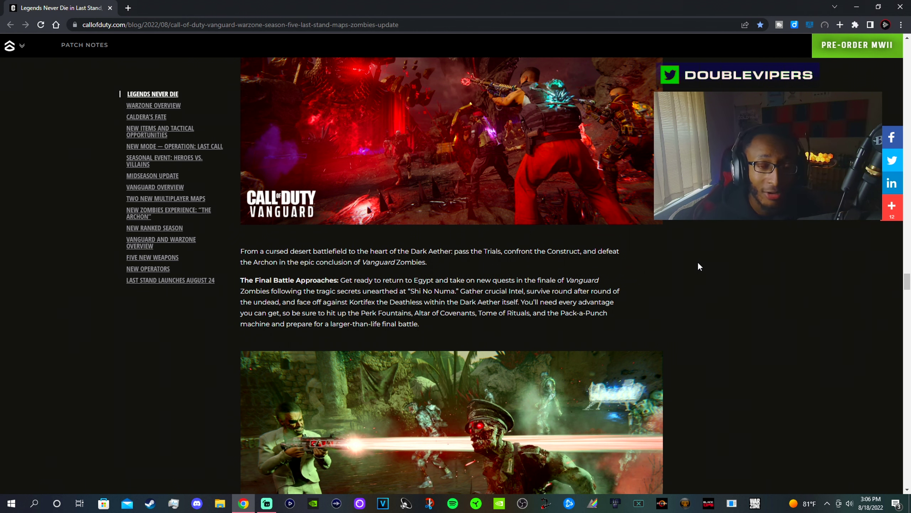
scroll(698, 261, down, 3)
Save and view the zombie battle image, then highlight the EX1 energy rifle paragraphs.
right_click(317, 220)
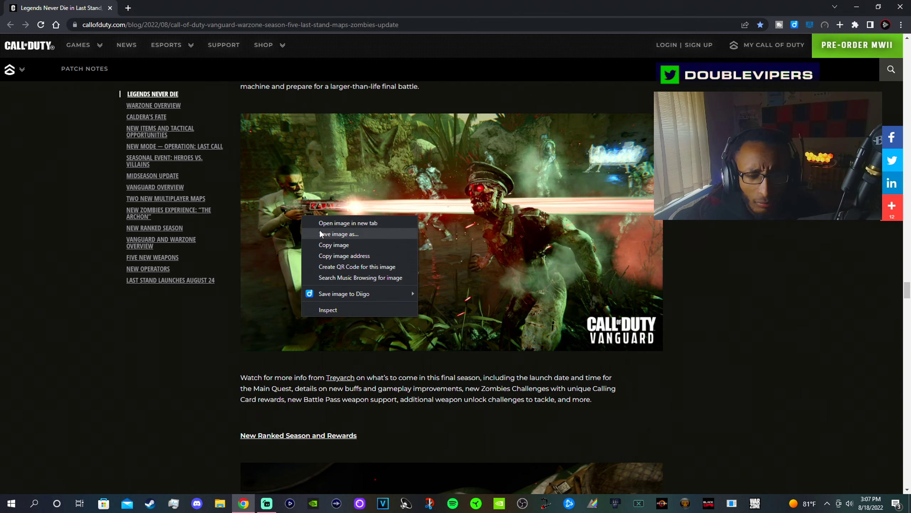
click(322, 234)
click(75, 480)
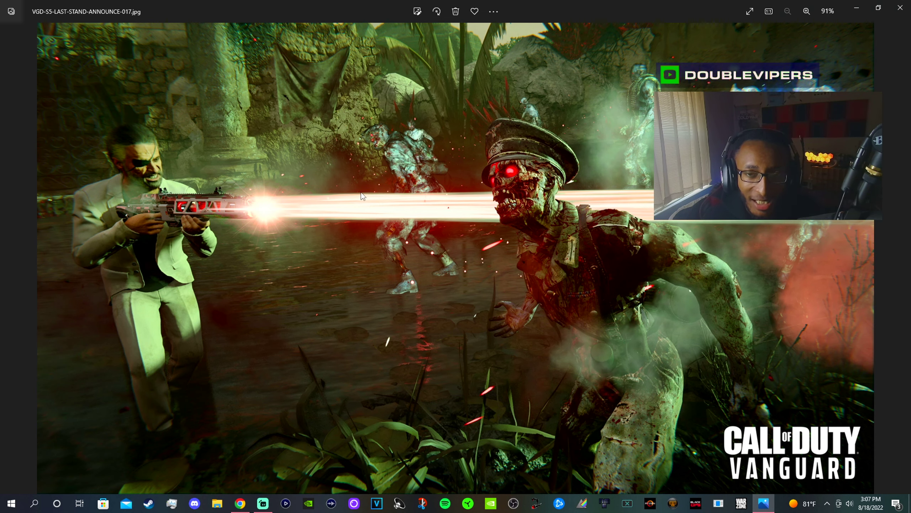
key(Escape)
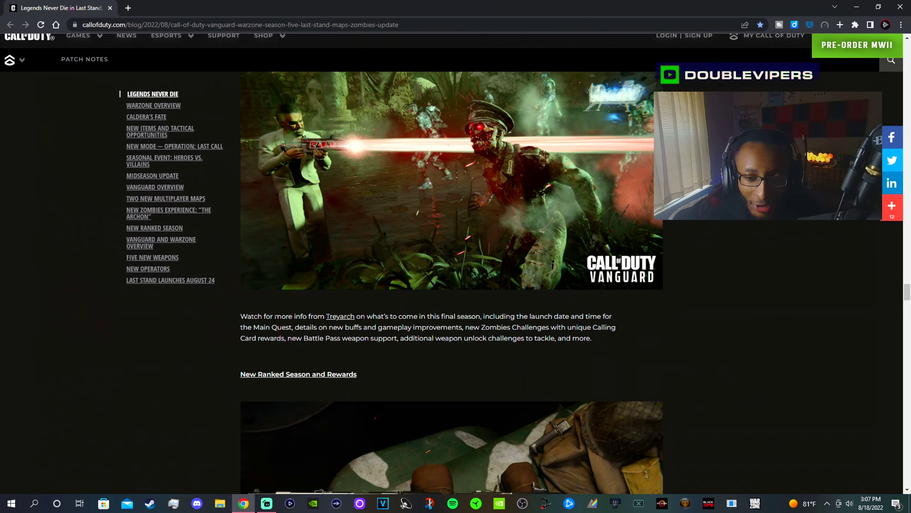
scroll(281, 320, down, 3)
scroll(308, 313, down, 4)
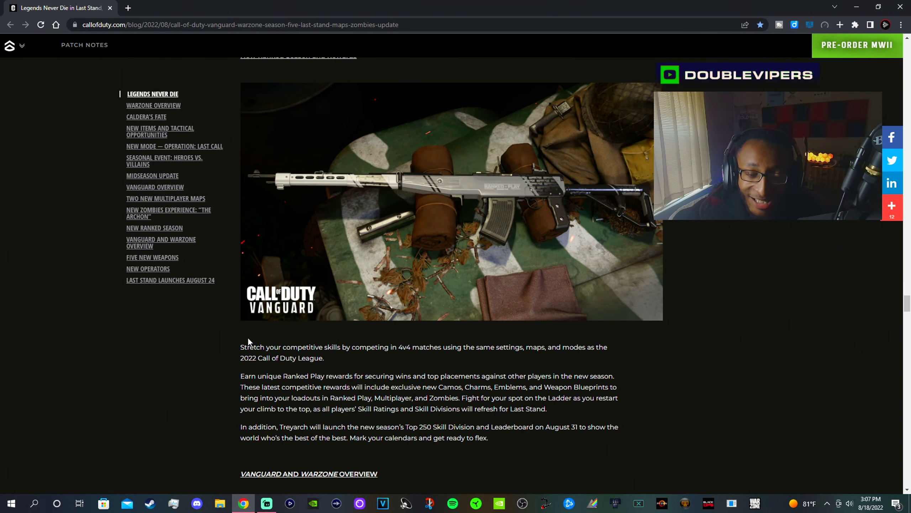
scroll(248, 336, down, 2)
scroll(255, 340, down, 3)
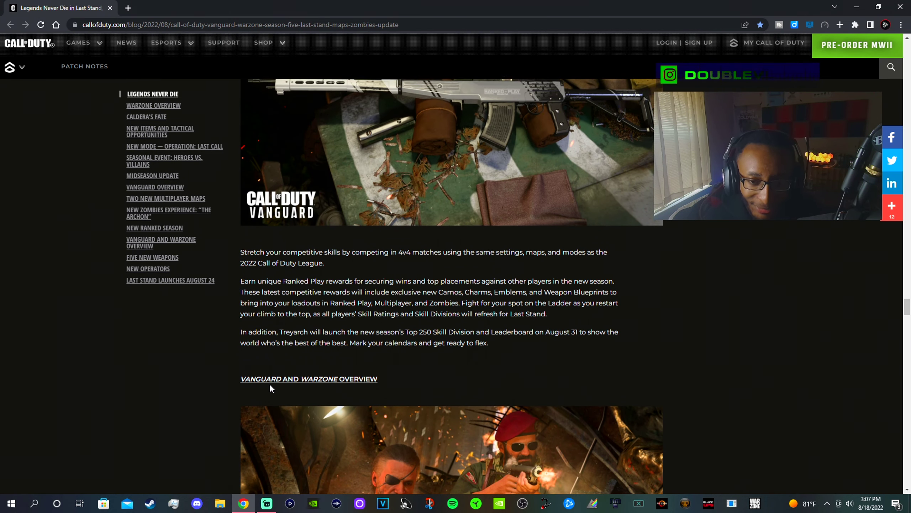
scroll(310, 321, down, 6)
scroll(322, 273, down, 2)
scroll(338, 269, down, 1)
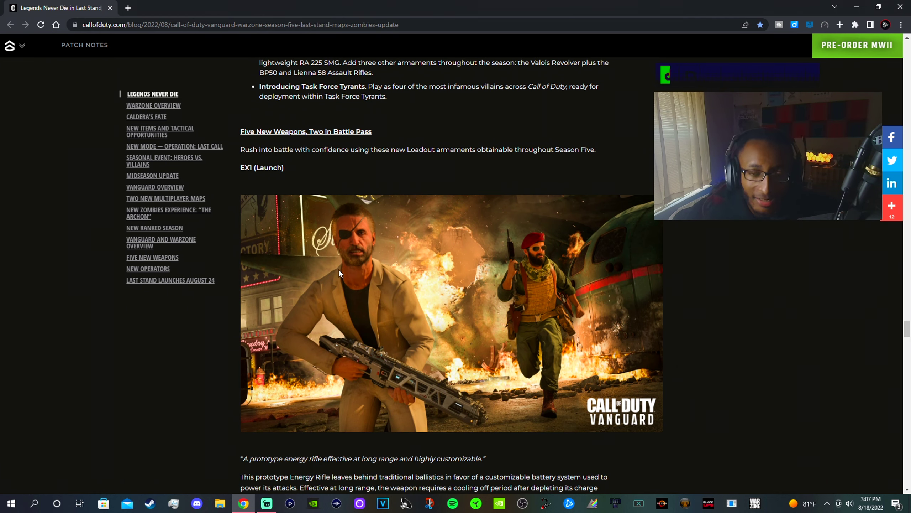
scroll(301, 250, down, 1)
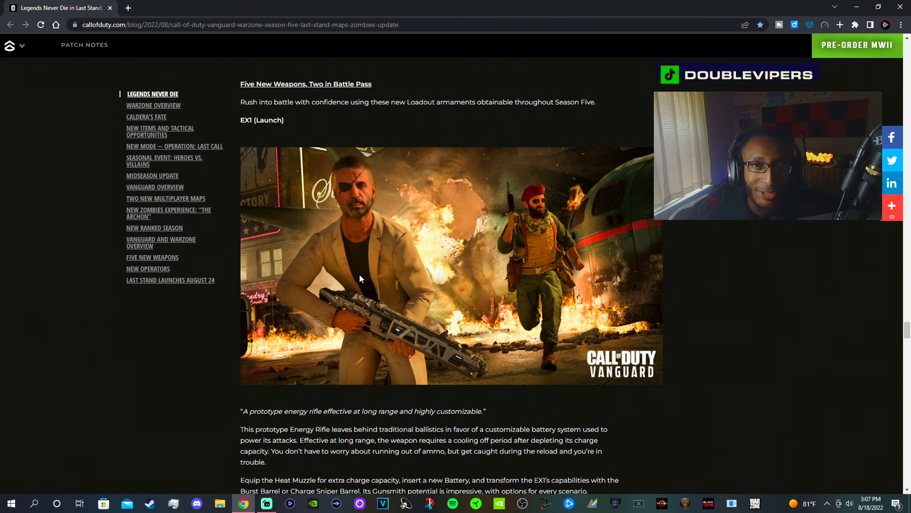
scroll(359, 274, down, 2)
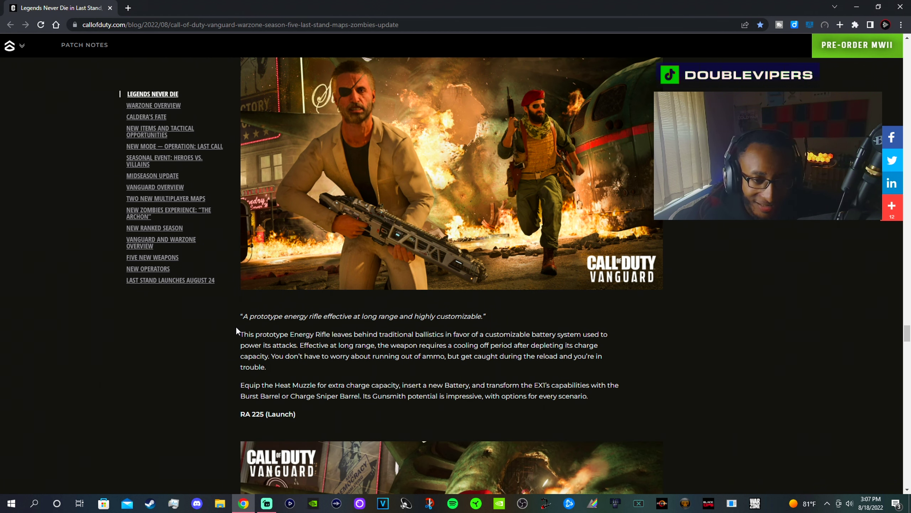
drag(242, 334, 647, 402)
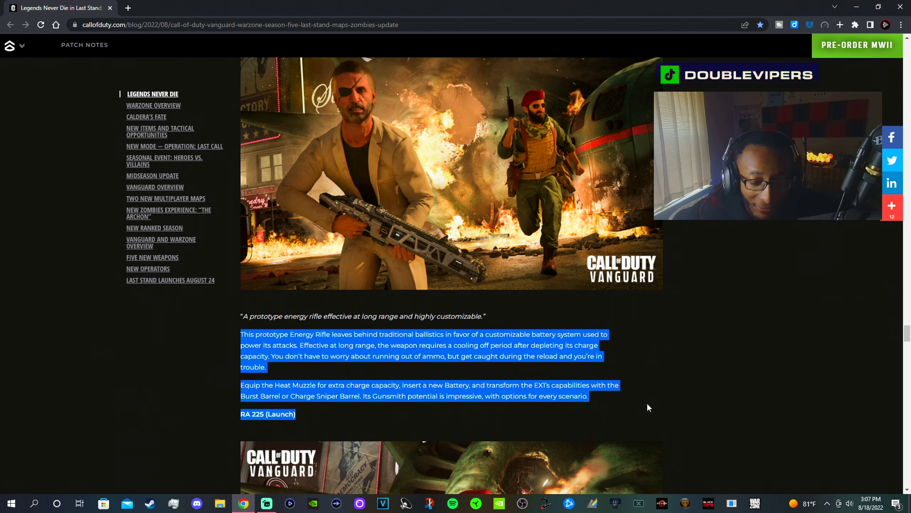
click(757, 324)
drag(243, 334, 496, 385)
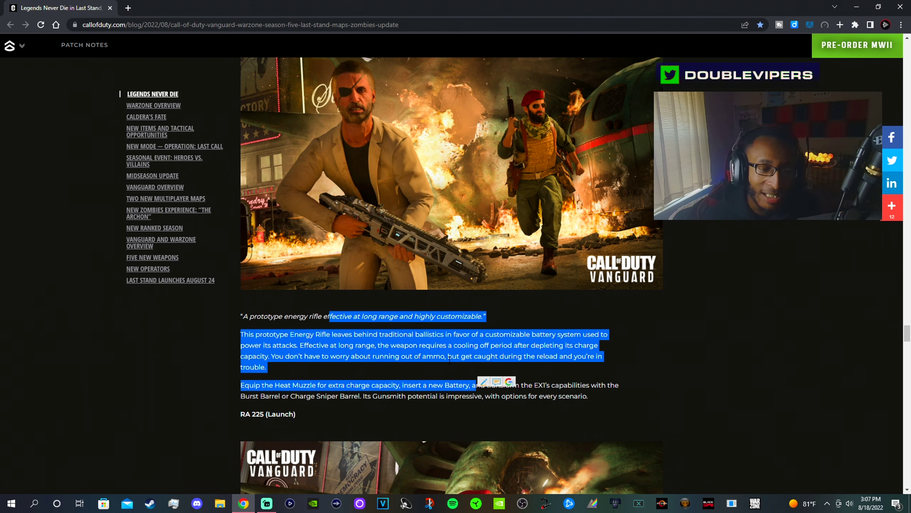
Read the RA 225 SMG heading and quote, then pan its enlarged image in Photos.
click(625, 391)
scroll(625, 392, down, 3)
scroll(624, 367, down, 2)
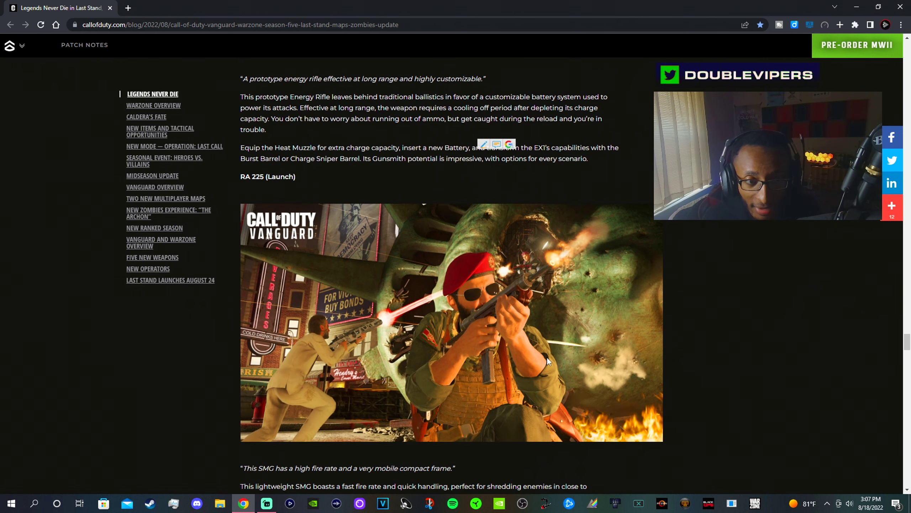
scroll(547, 356, down, 1)
click(278, 134)
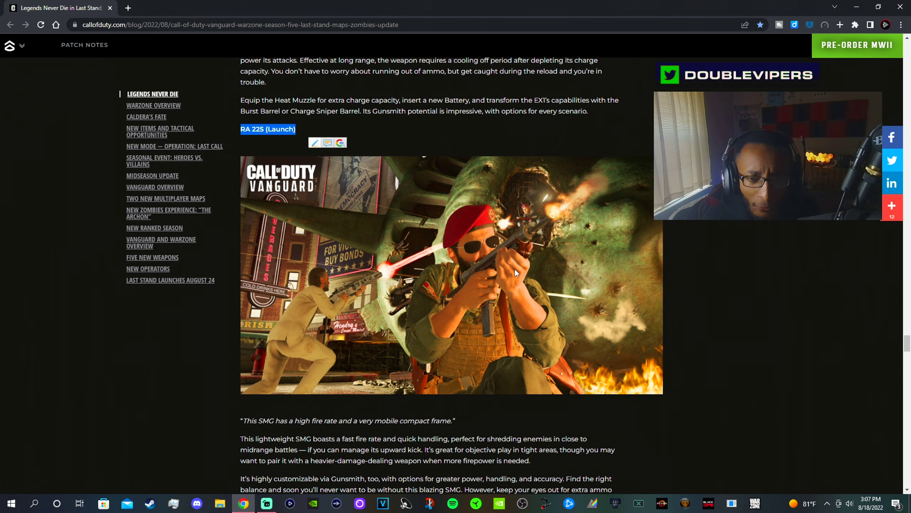
scroll(660, 274, down, 2)
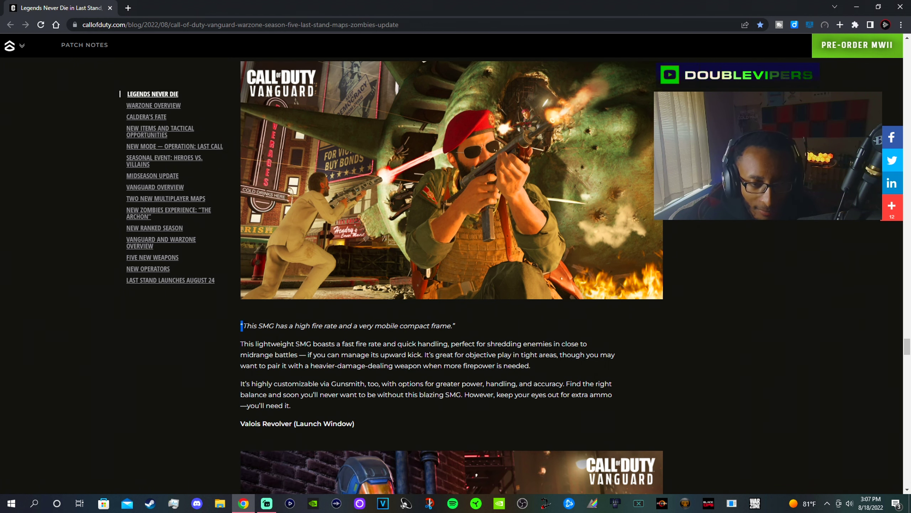
drag(241, 325, 432, 326)
click(468, 195)
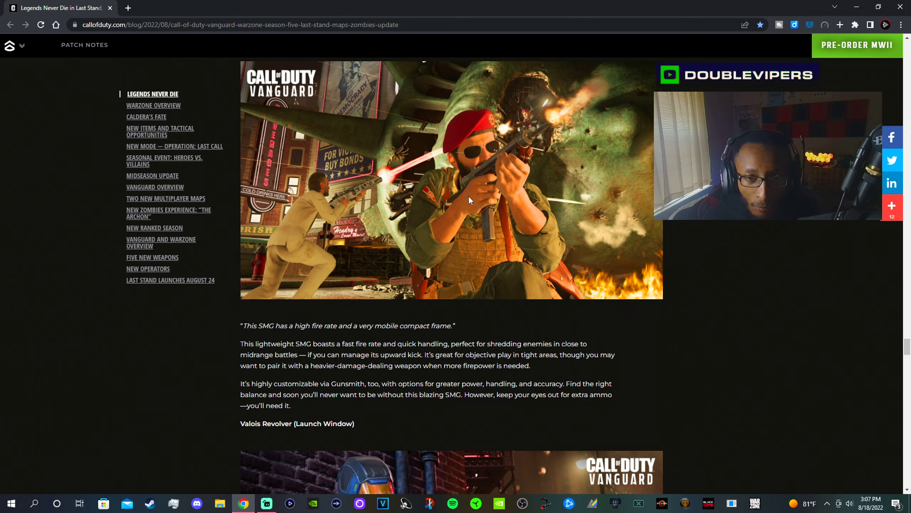
key(alt+Tab)
drag(445, 318, 505, 362)
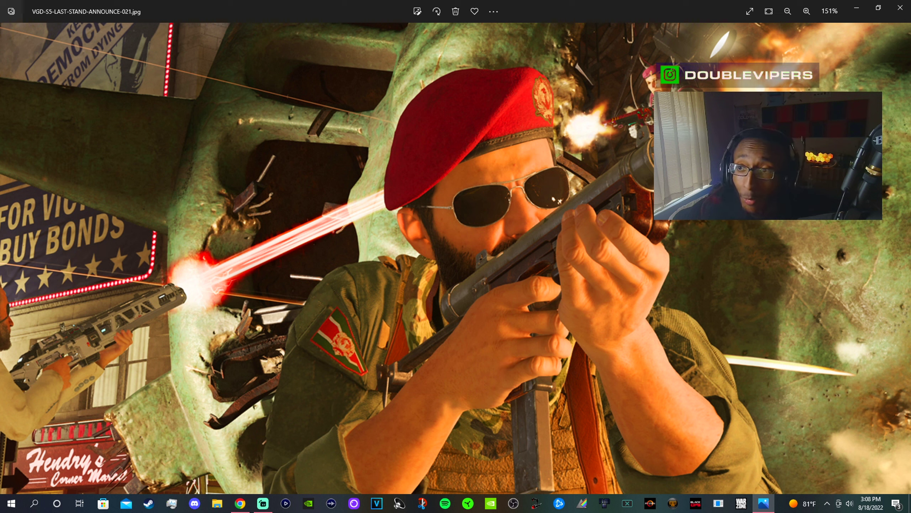
key(alt+Tab)
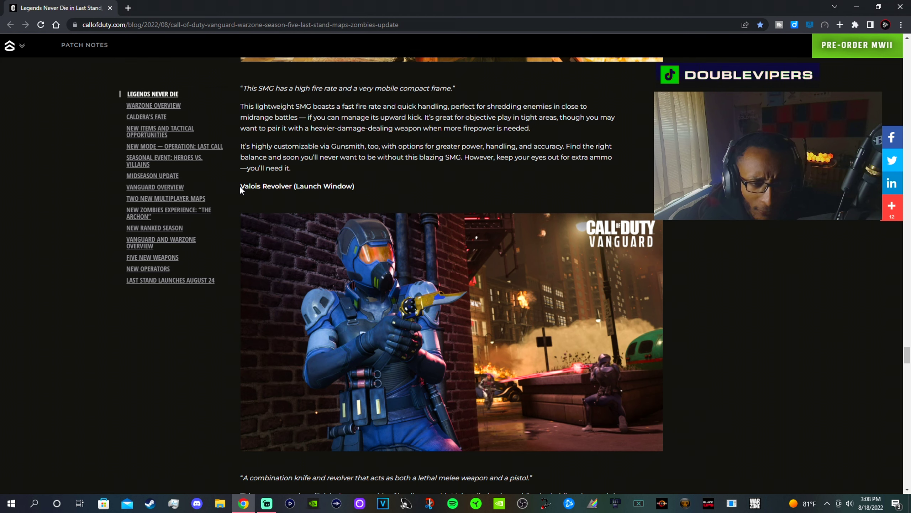
Highlight the Valois Revolver (Launch Window) heading and read its knife-revolver quote.
drag(240, 186, 355, 186)
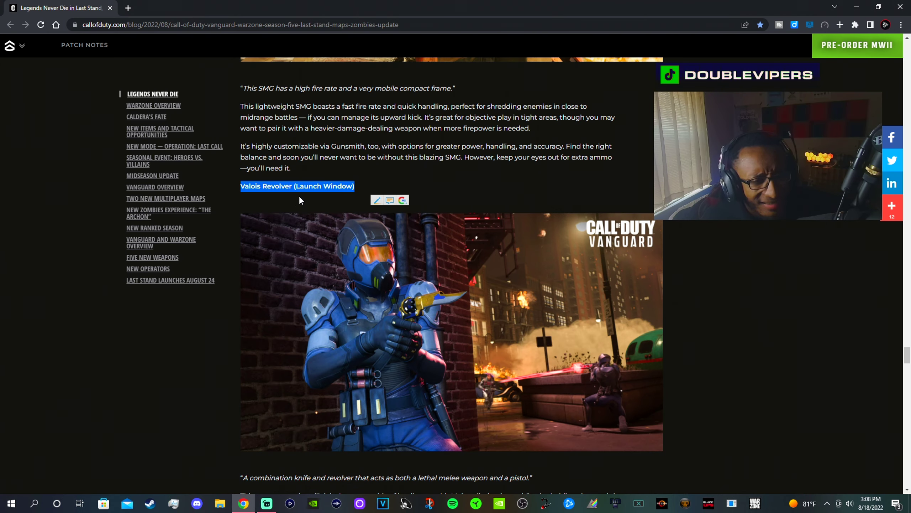
scroll(299, 195, down, 1)
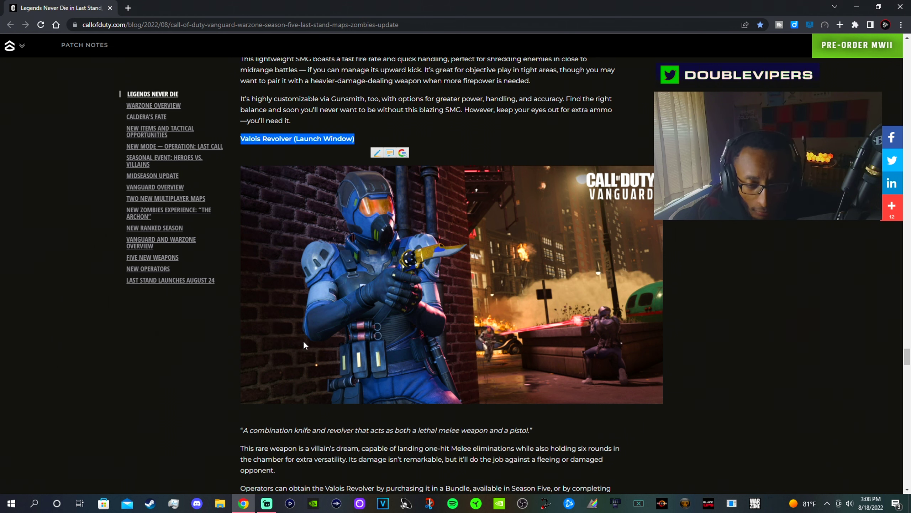
scroll(303, 340, down, 1)
drag(241, 335, 530, 334)
click(779, 247)
scroll(688, 328, up, 1)
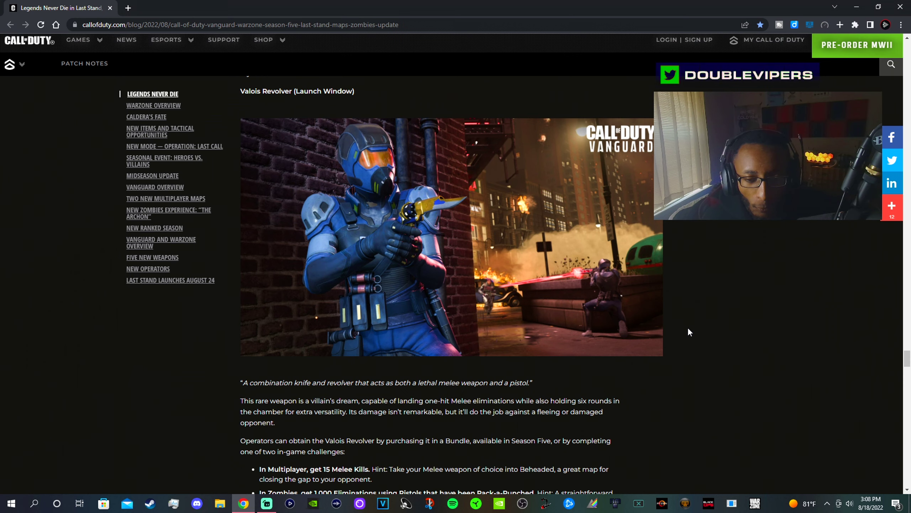
Pan the zoomed Valois Revolver image in Photos onto the knife-revolver.
key(alt+Tab)
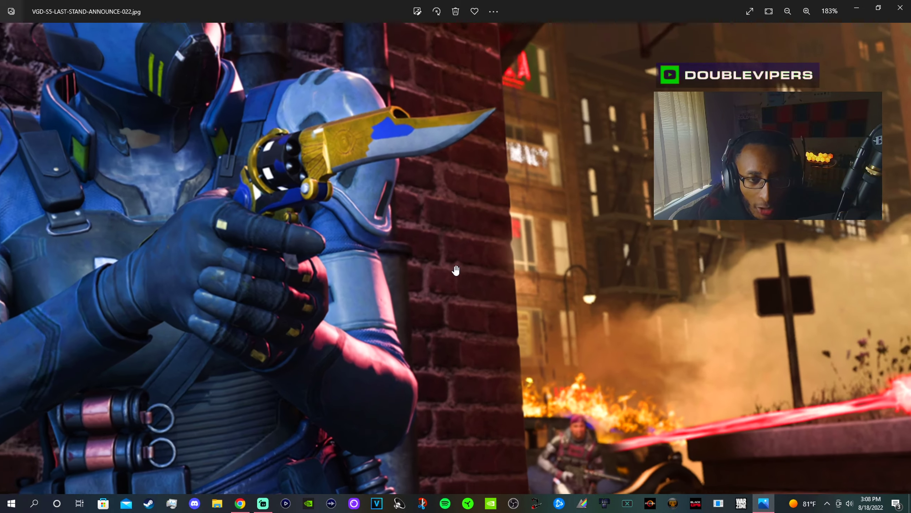
drag(456, 269, 345, 290)
scroll(308, 247, up, 4)
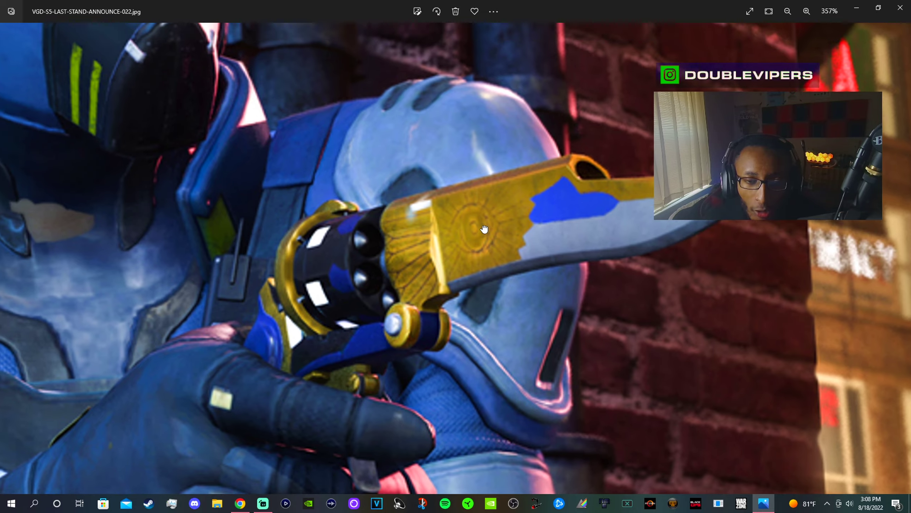
drag(465, 229, 496, 237)
scroll(496, 237, down, 2)
scroll(497, 237, down, 2)
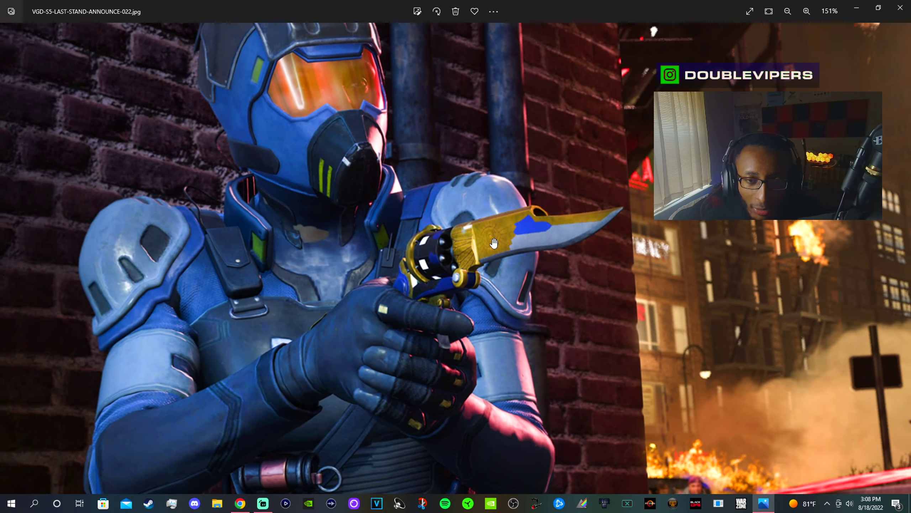
scroll(522, 264, down, 1)
scroll(522, 265, down, 1)
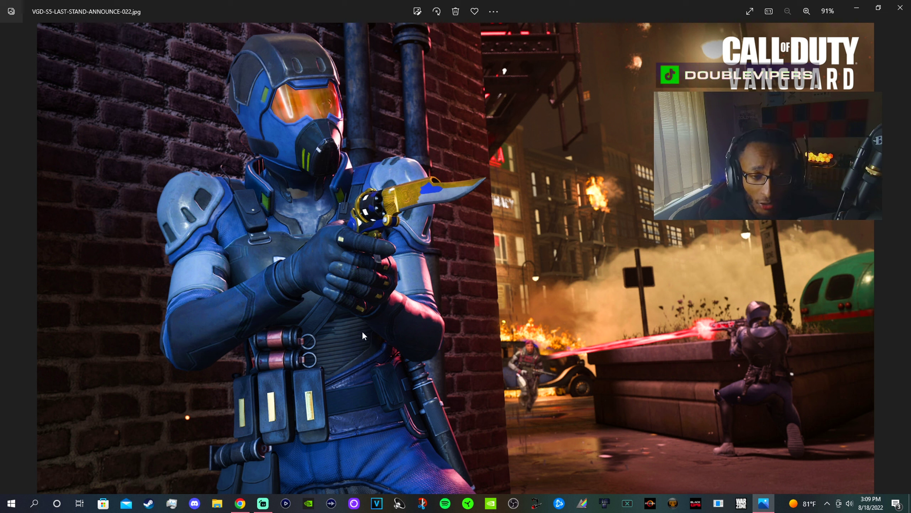
Close Photos, copy the Raul Menendez (Launch) heading, and read through the Menendez paragraph.
click(901, 8)
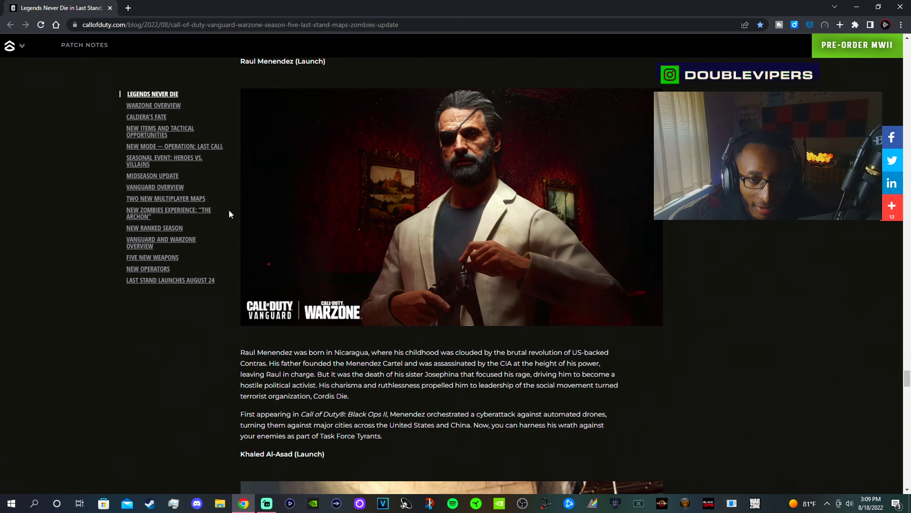
scroll(229, 209, up, 3)
drag(241, 159, 330, 158)
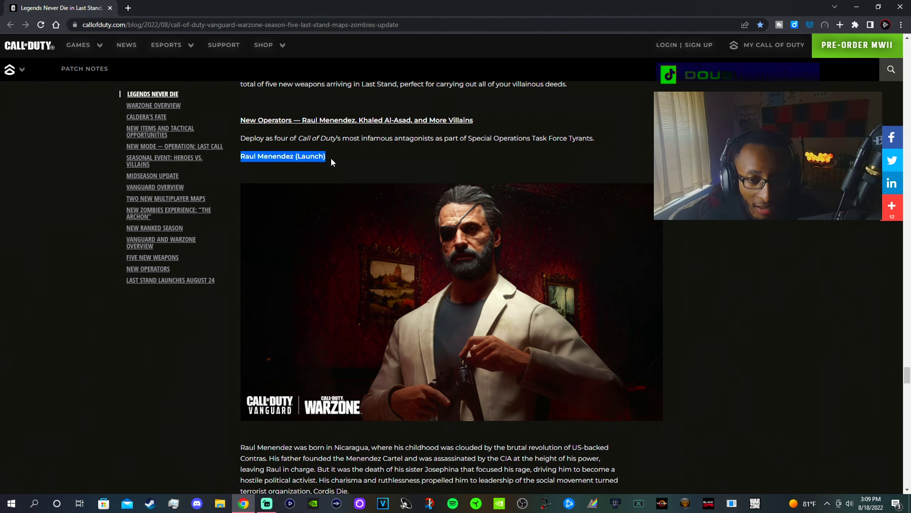
key(ctrl+c)
click(714, 244)
scroll(549, 265, down, 1)
scroll(549, 265, down, 3)
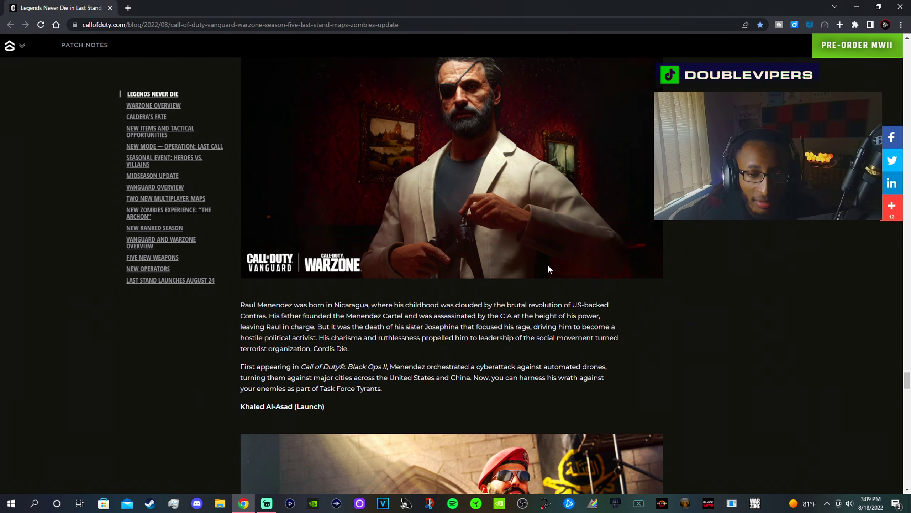
scroll(547, 264, down, 3)
drag(241, 224, 442, 246)
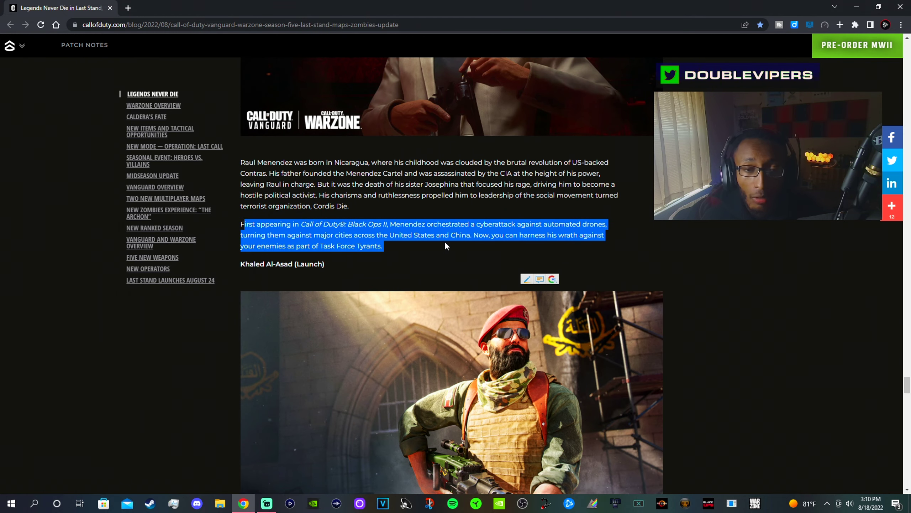
scroll(402, 282, up, 4)
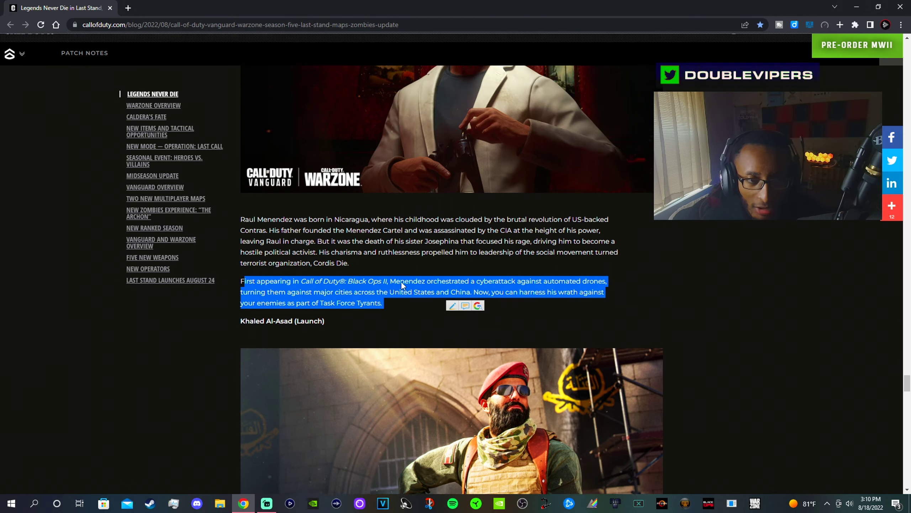
scroll(398, 283, down, 4)
click(390, 300)
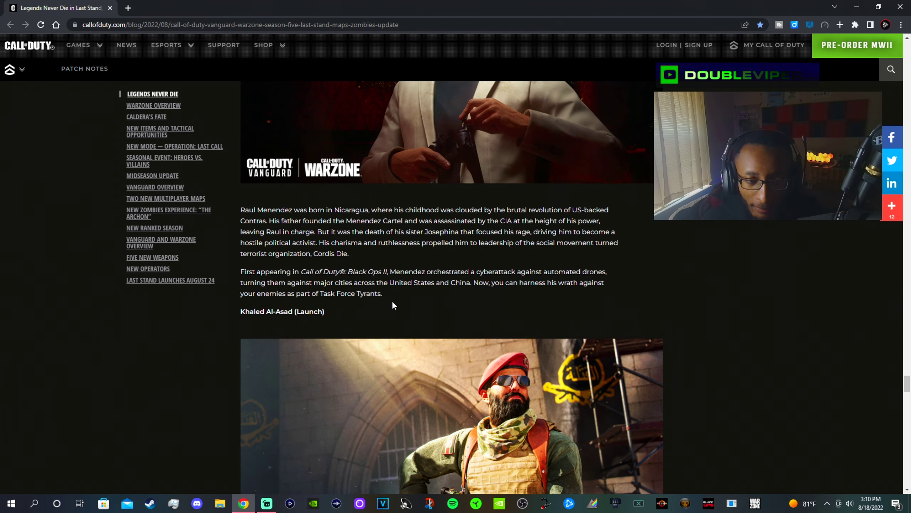
scroll(392, 300, down, 1)
drag(242, 121, 305, 128)
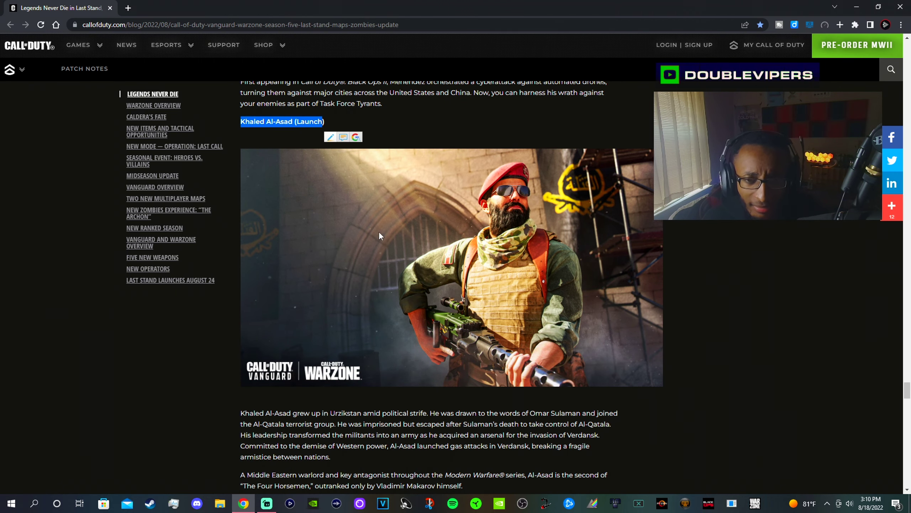
scroll(379, 231, down, 2)
drag(247, 474, 505, 489)
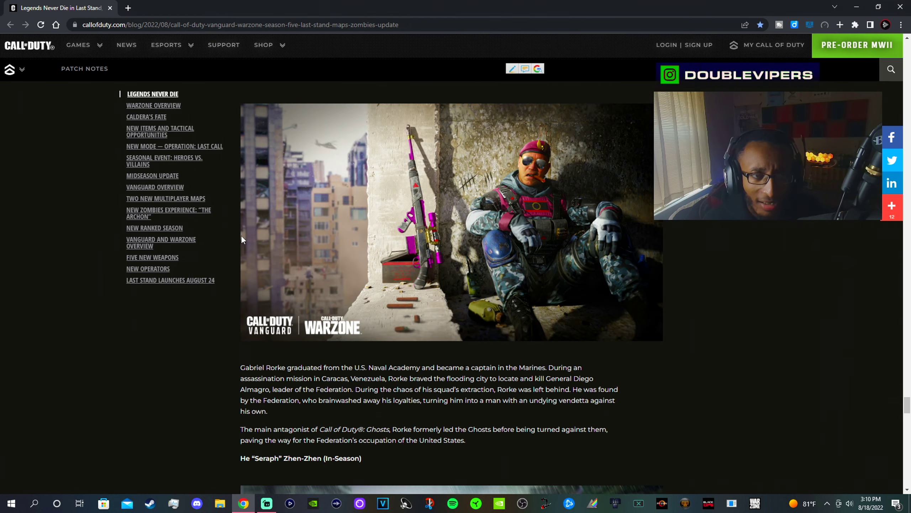
scroll(240, 235, up, 3)
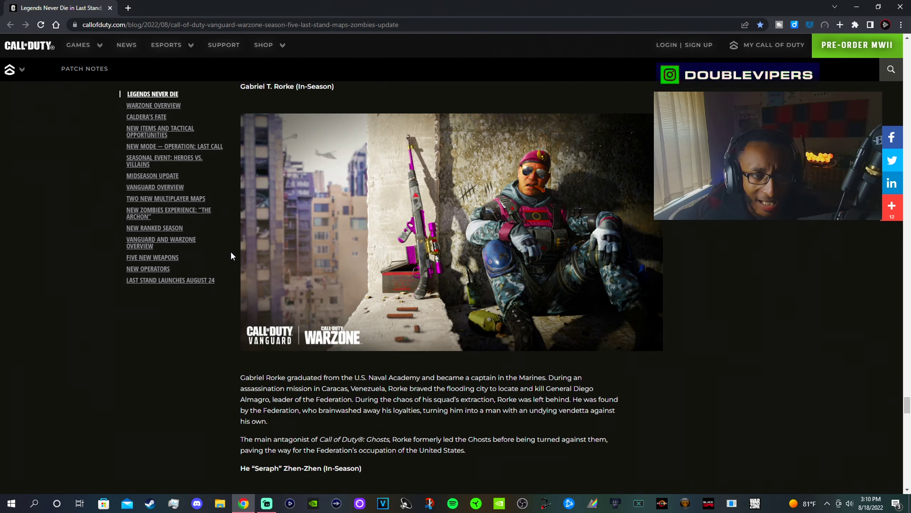
scroll(231, 250, up, 2)
scroll(321, 345, down, 5)
drag(253, 252, 466, 251)
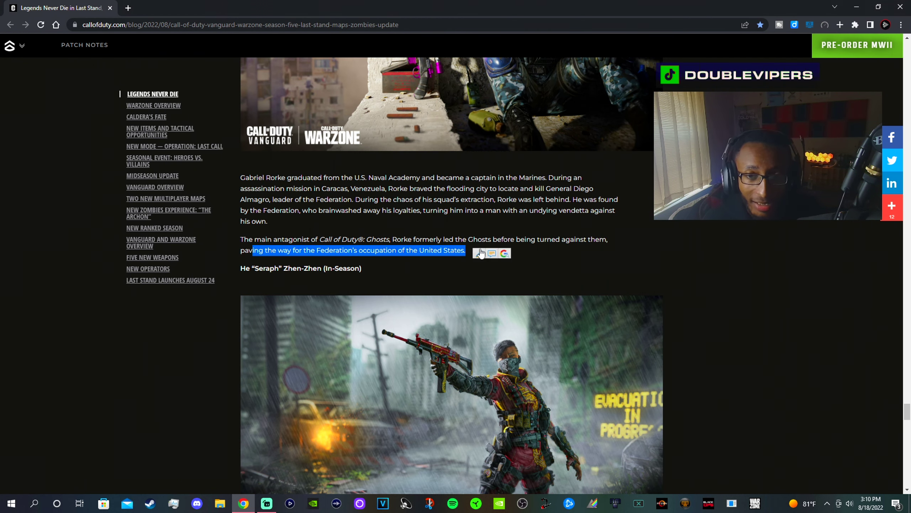
scroll(572, 265, down, 2)
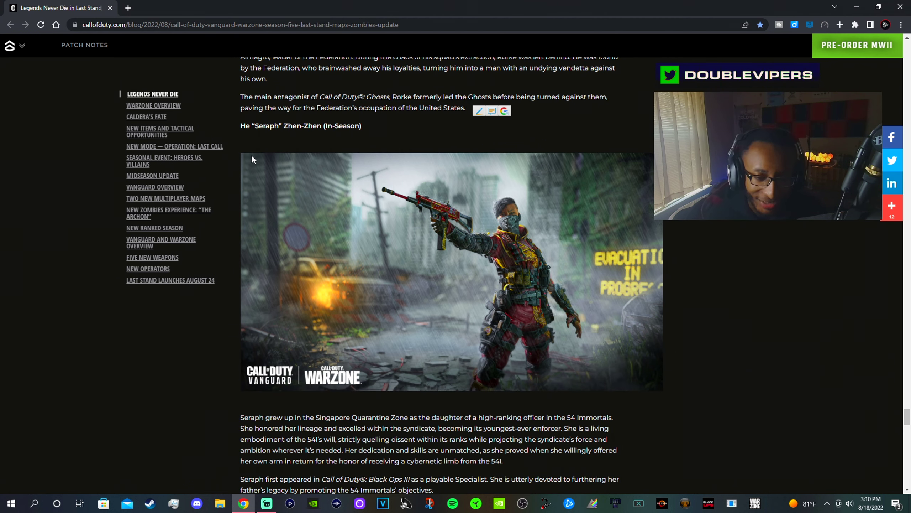
scroll(251, 155, down, 2)
scroll(428, 285, up, 1)
scroll(498, 320, down, 1)
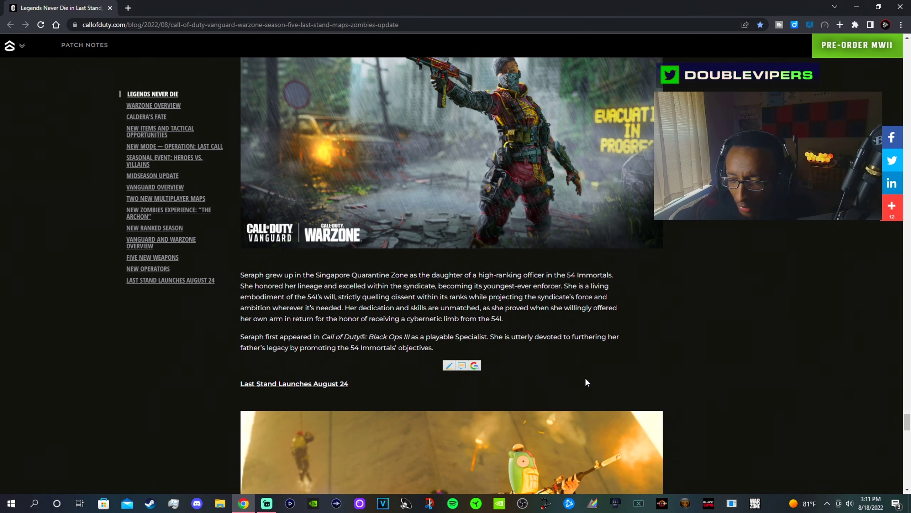
scroll(586, 378, up, 1)
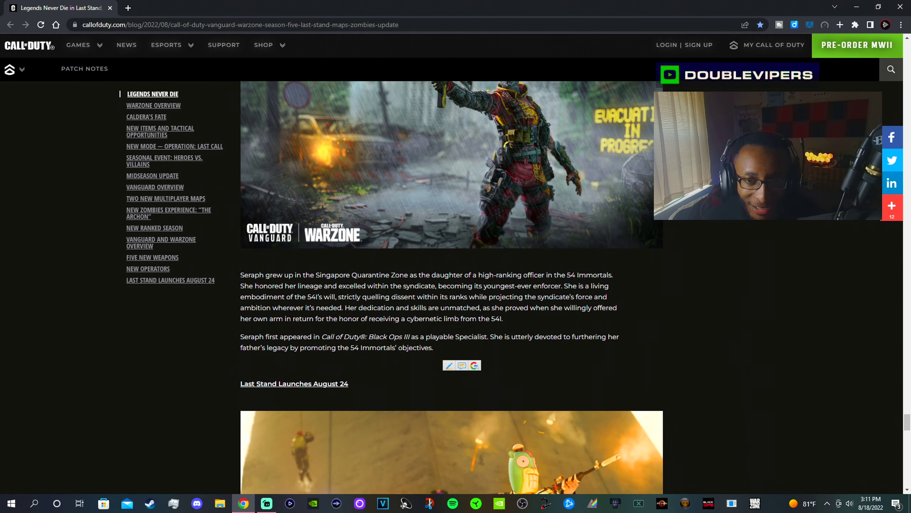
scroll(456, 285, down, 1)
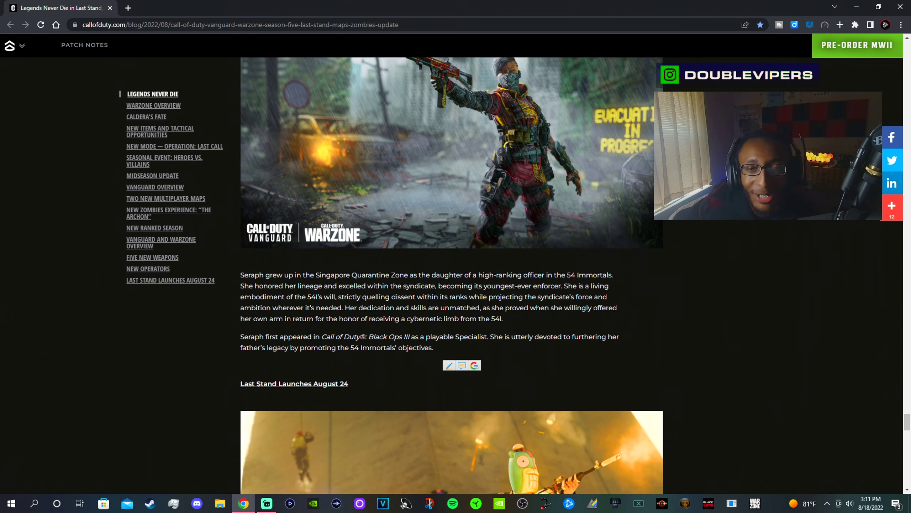
scroll(439, 292, down, 2)
scroll(434, 293, down, 3)
scroll(238, 293, down, 1)
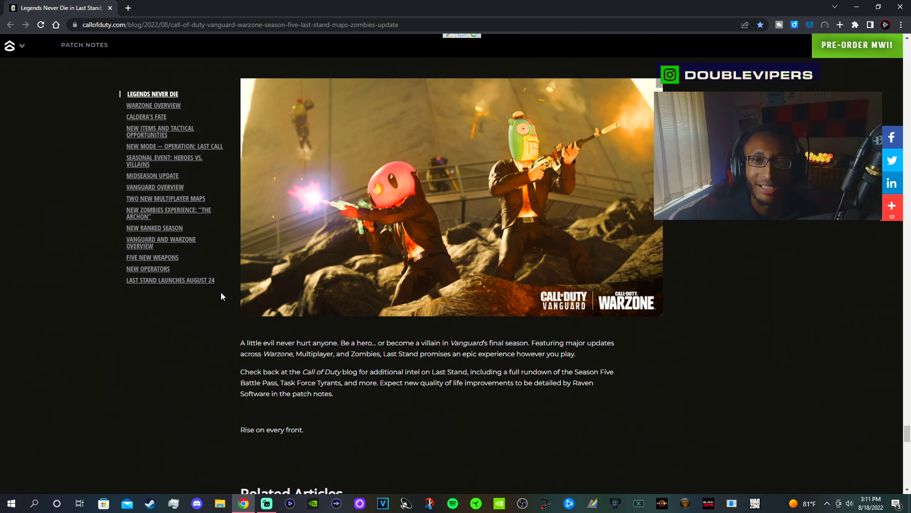
scroll(221, 291, up, 1)
Save the final Last Stand blog image and open the download in Photos.
right_click(337, 280)
click(349, 287)
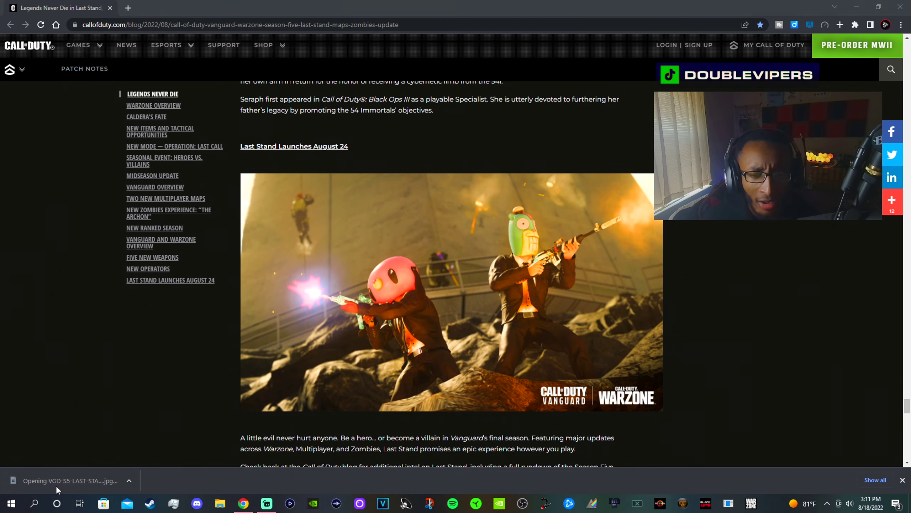
click(56, 485)
scroll(440, 304, up, 3)
Pan the zoomed image to inspect the green-masked villain, then close Photos.
drag(285, 307, 440, 307)
scroll(397, 312, up, 1)
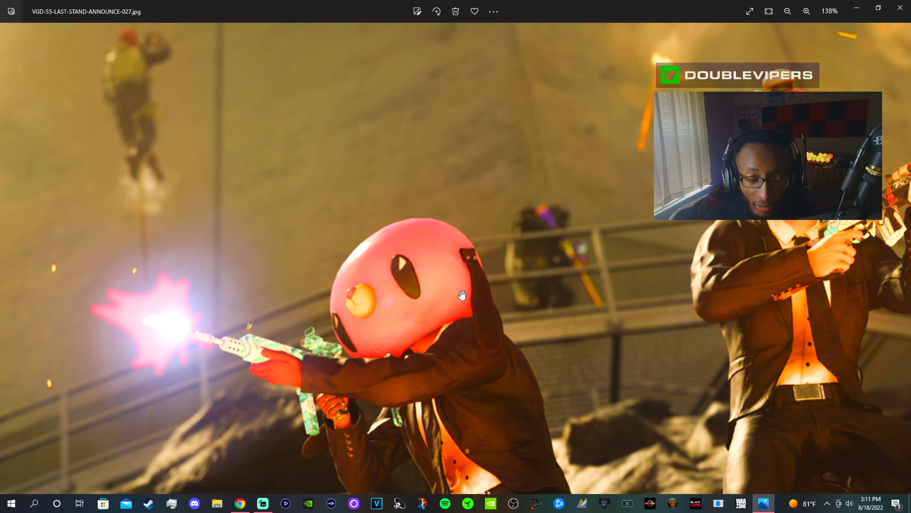
drag(472, 308, 214, 308)
scroll(584, 213, up, 3)
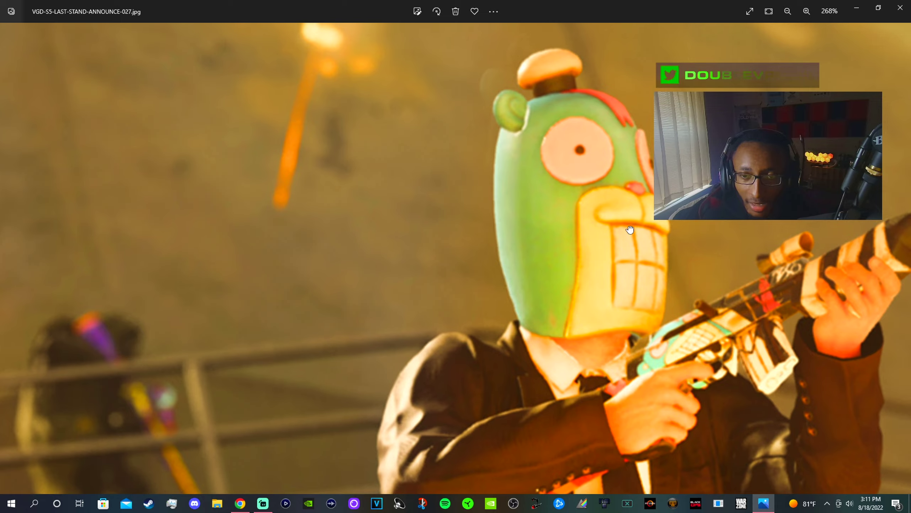
scroll(606, 260, up, 1)
drag(605, 260, 642, 230)
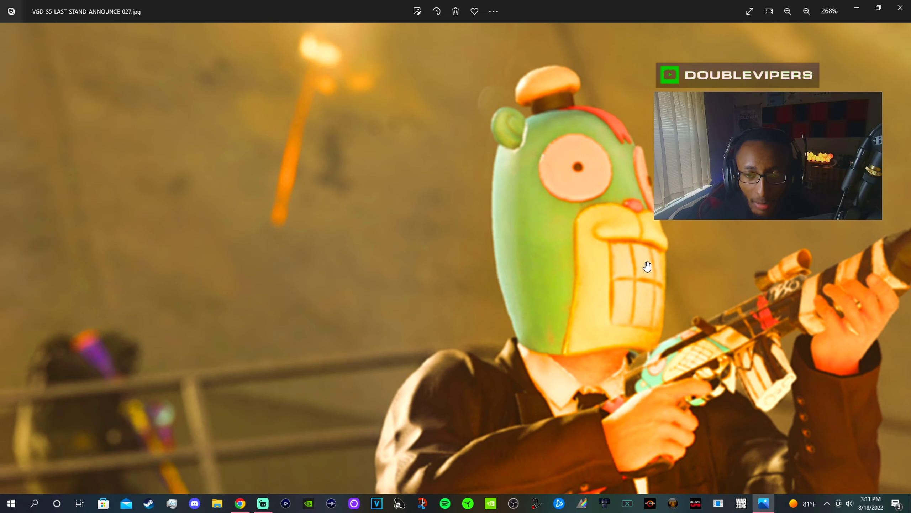
drag(641, 269, 654, 294)
scroll(656, 282, down, 5)
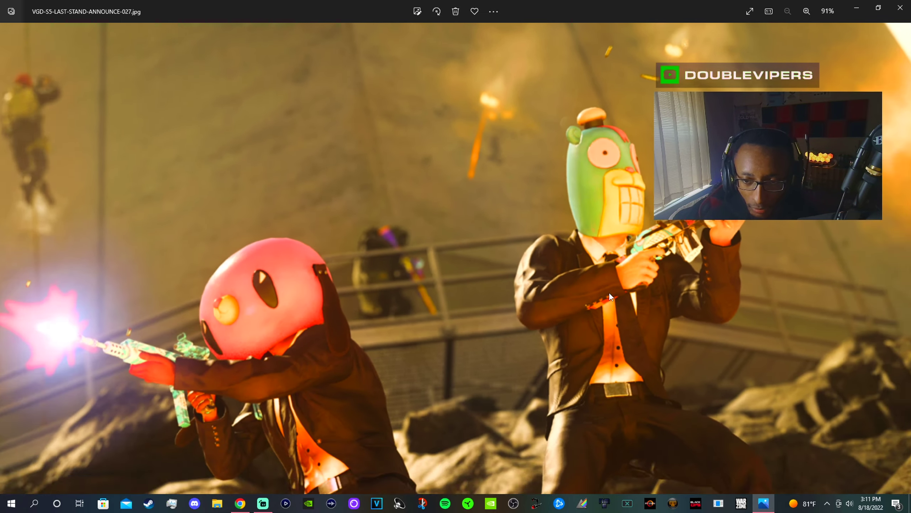
click(900, 10)
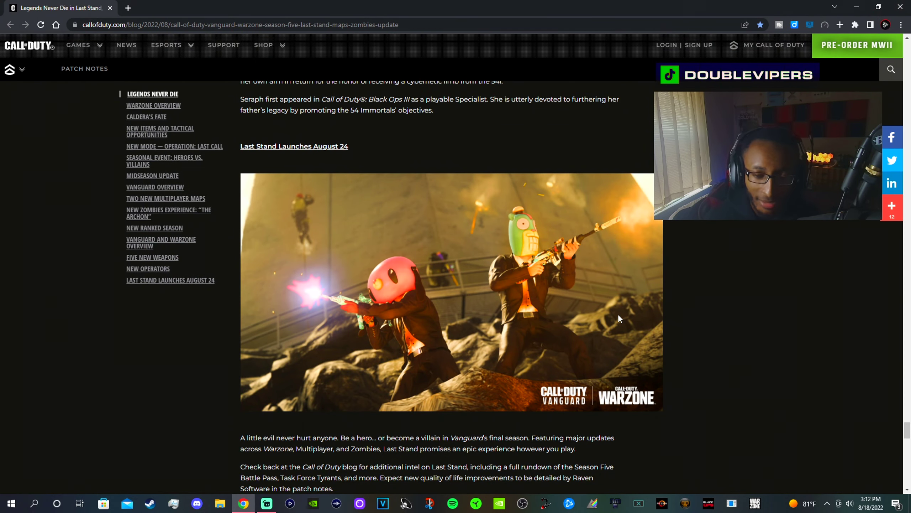
scroll(529, 328, down, 3)
scroll(493, 318, down, 2)
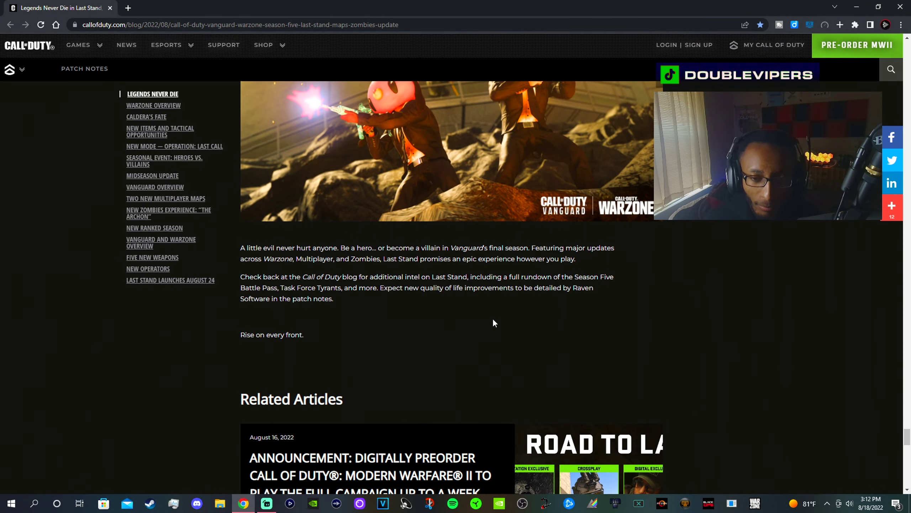